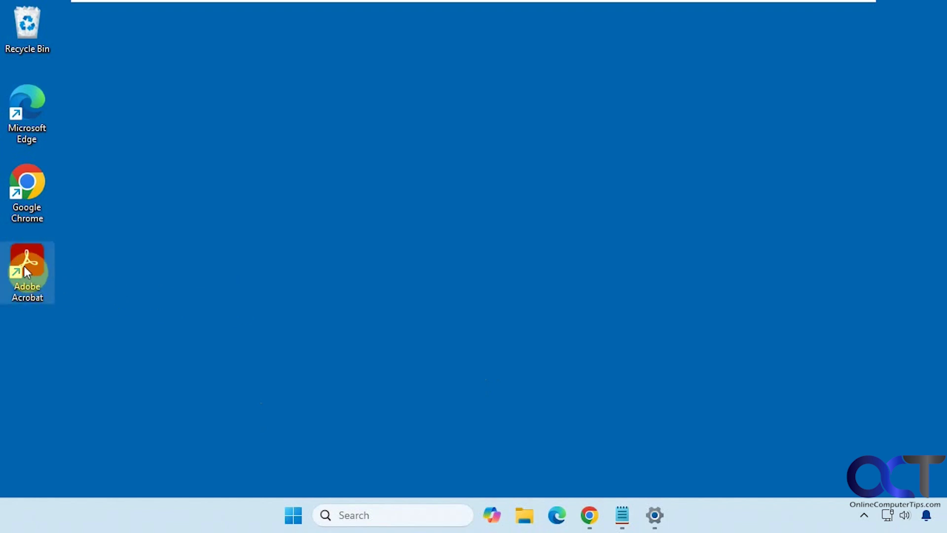
- Drag the Adobe Acrobat icon onto the taskbar, then try dragging Recycle Bin there too
mouse_move(24, 266)
mouse_down()
mouse_move(688, 502)
mouse_move(692, 518)
mouse_move(670, 518)
mouse_up()
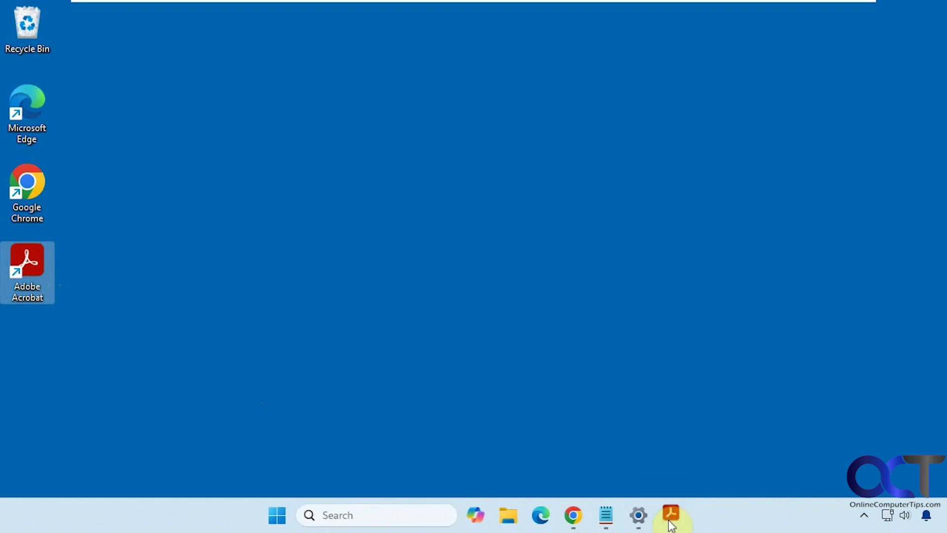
mouse_move(32, 43)
mouse_down()
mouse_move(719, 528)
mouse_move(32, 44)
mouse_up()
- Create a Recycle Bin shortcut on the desktop via Show more options
right_click(27, 45)
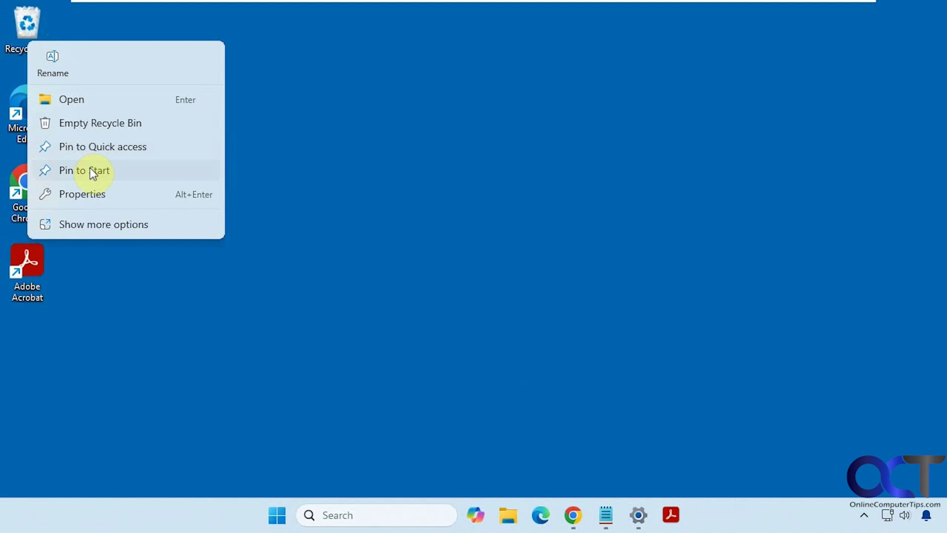
click(107, 224)
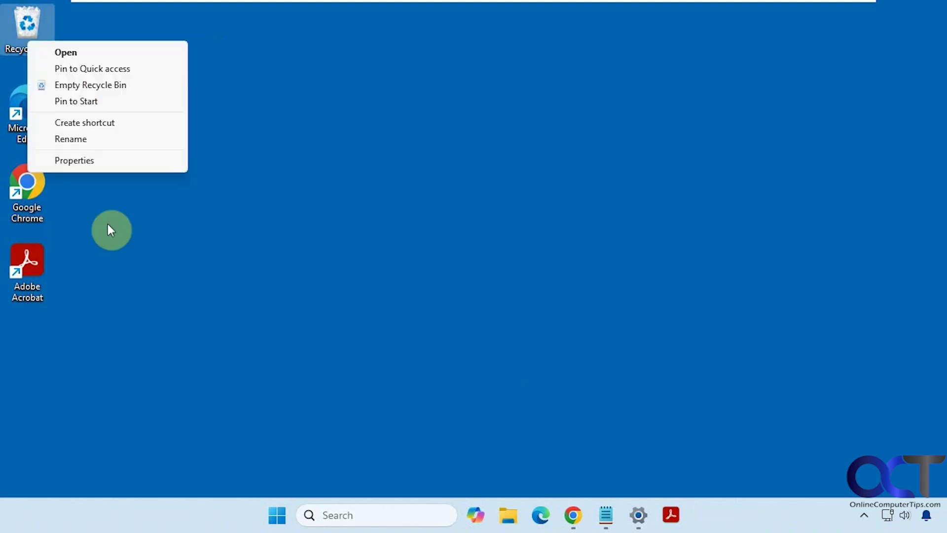
click(130, 231)
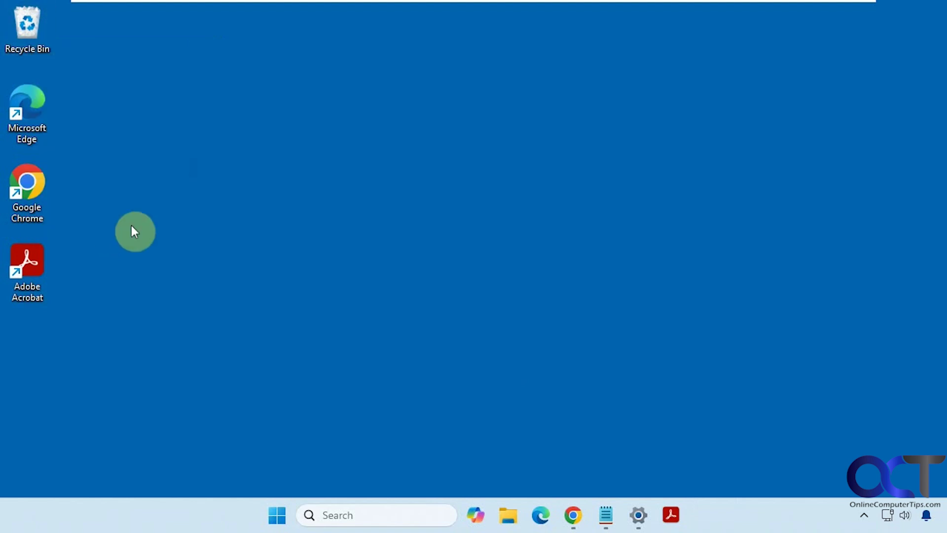
right_click(31, 32)
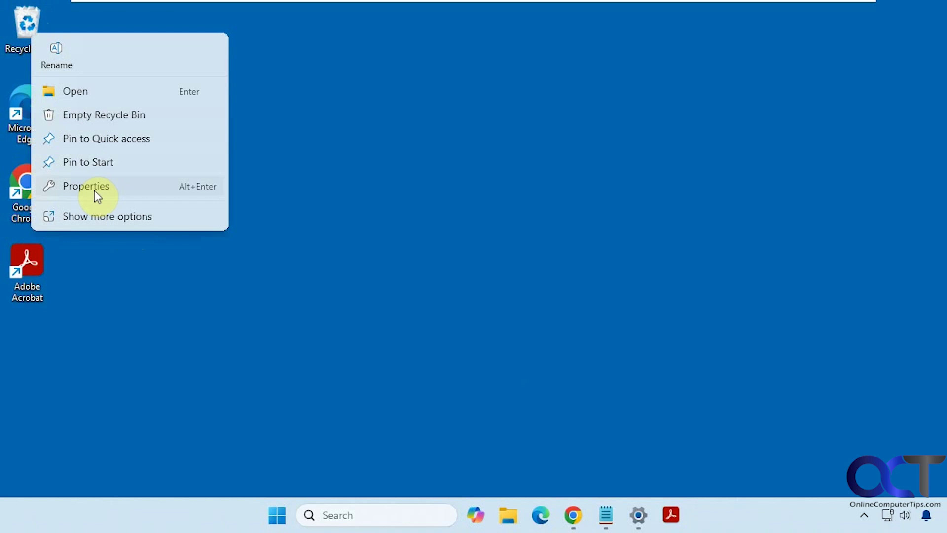
click(94, 216)
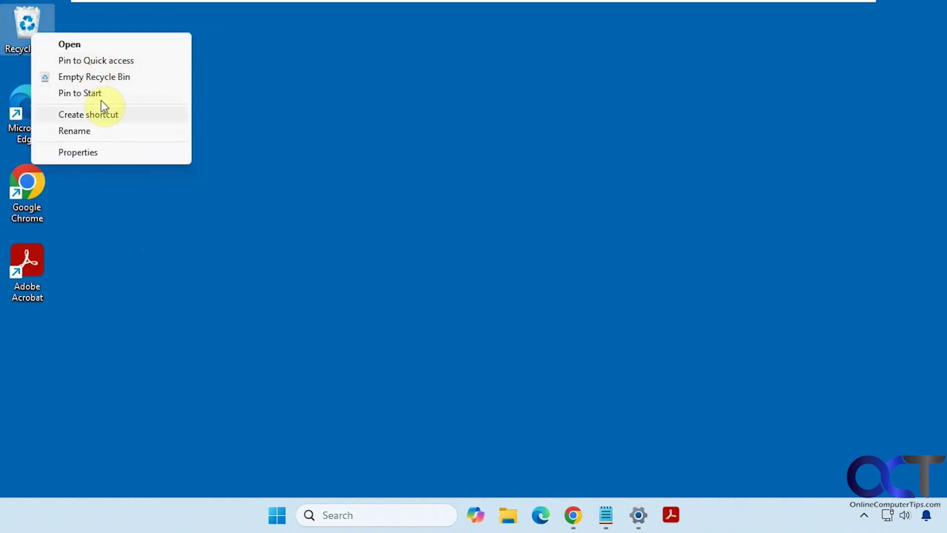
click(96, 115)
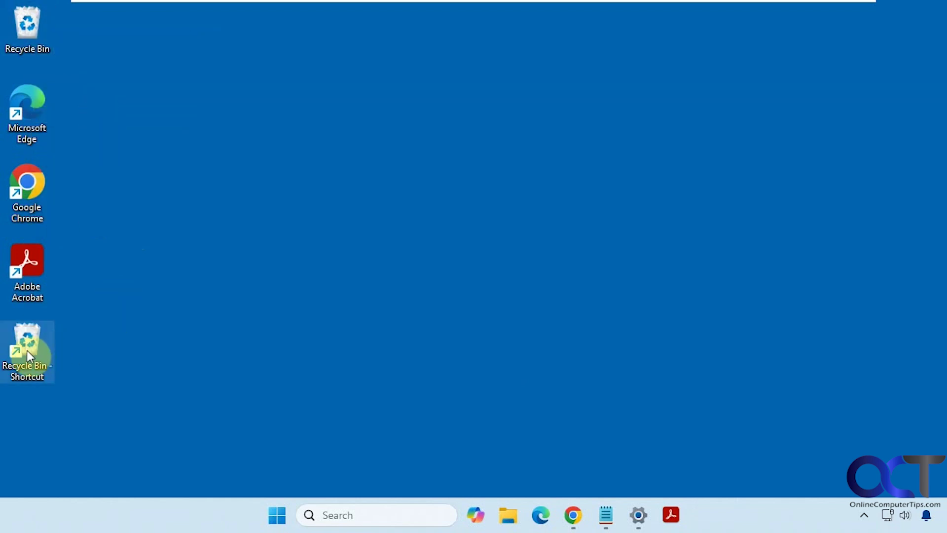
- Try dragging the shortcut to the taskbar, then pin it to Start and open Start
drag(26, 350, 721, 518)
click(396, 292)
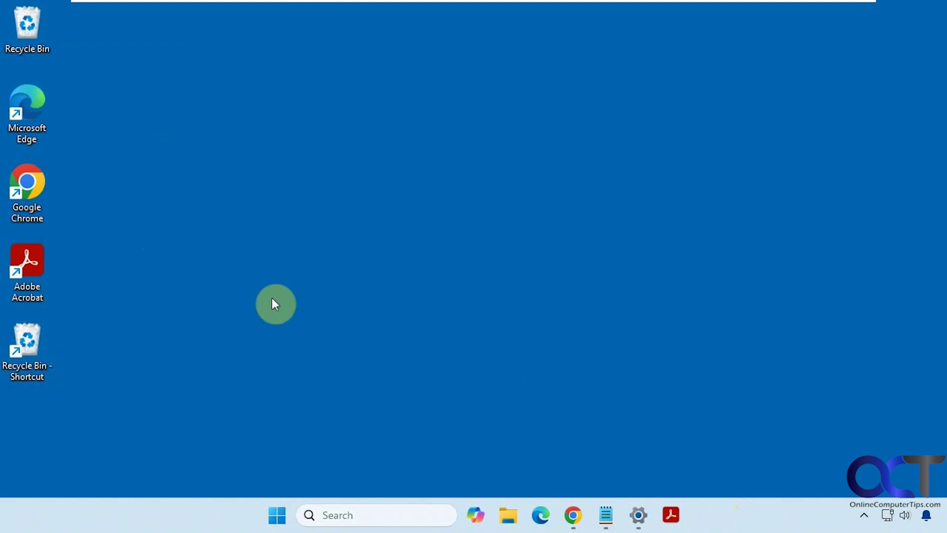
right_click(34, 355)
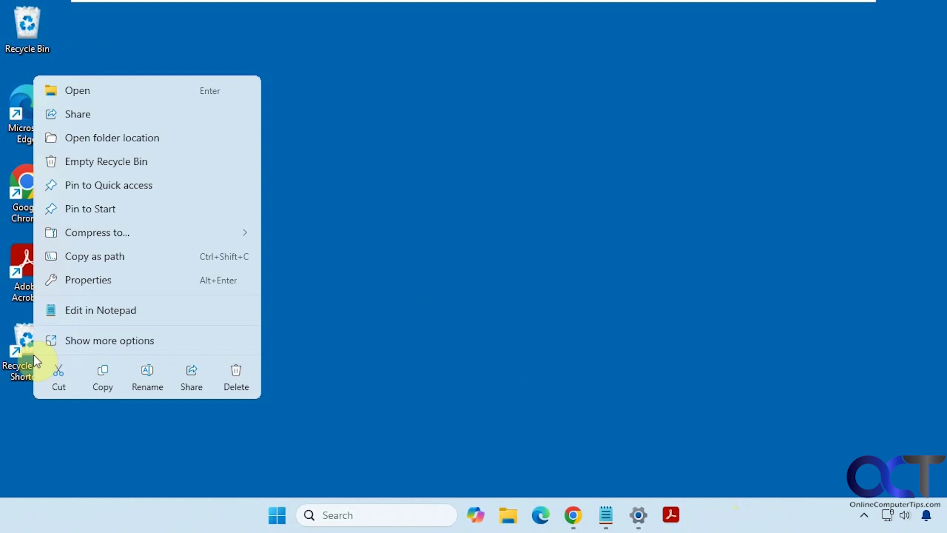
click(96, 212)
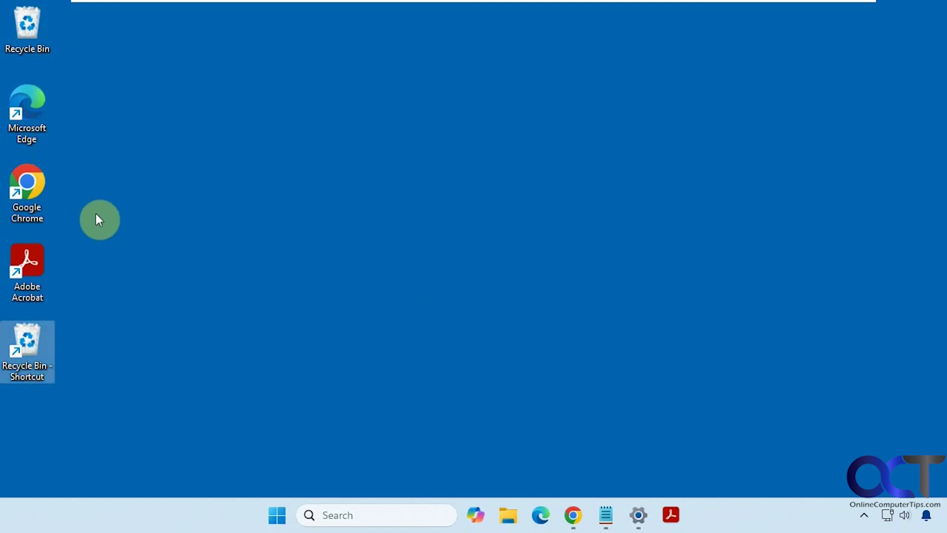
click(266, 512)
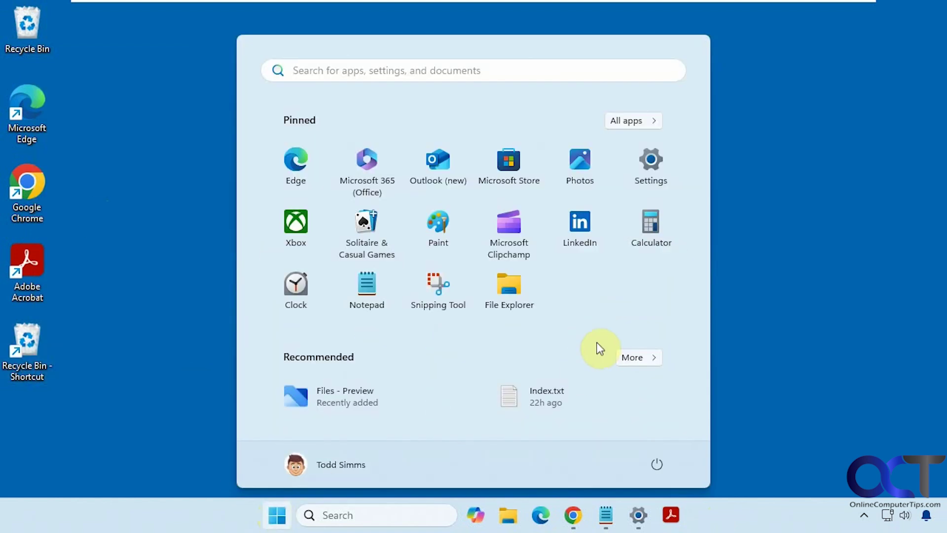
- Drag the pinned Recycle Bin tile to the taskbar, then unpin it from taskbar and Start
drag(574, 302, 703, 528)
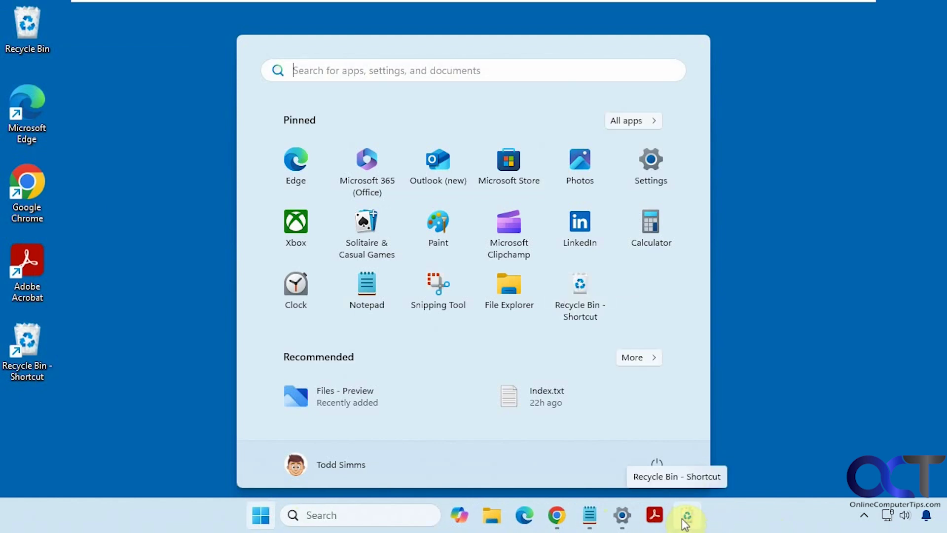
right_click(685, 522)
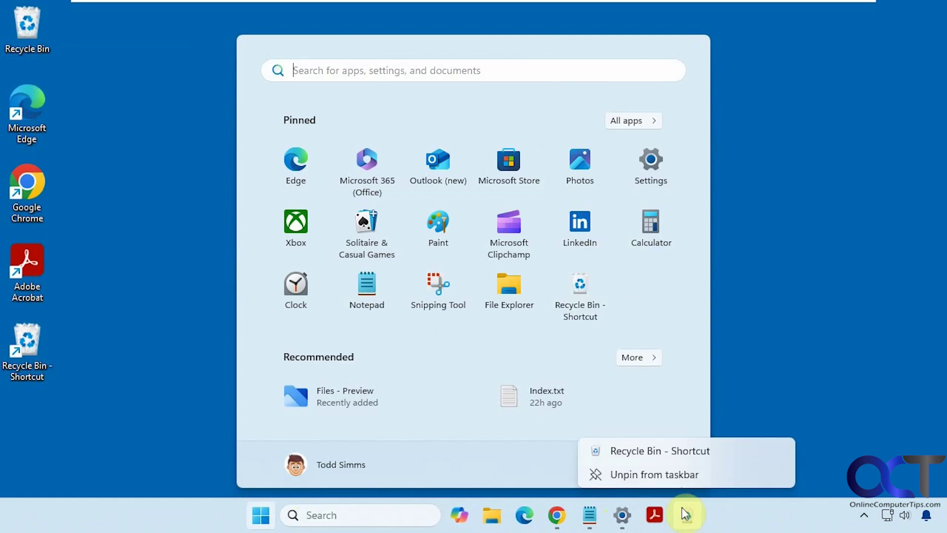
click(680, 475)
right_click(574, 286)
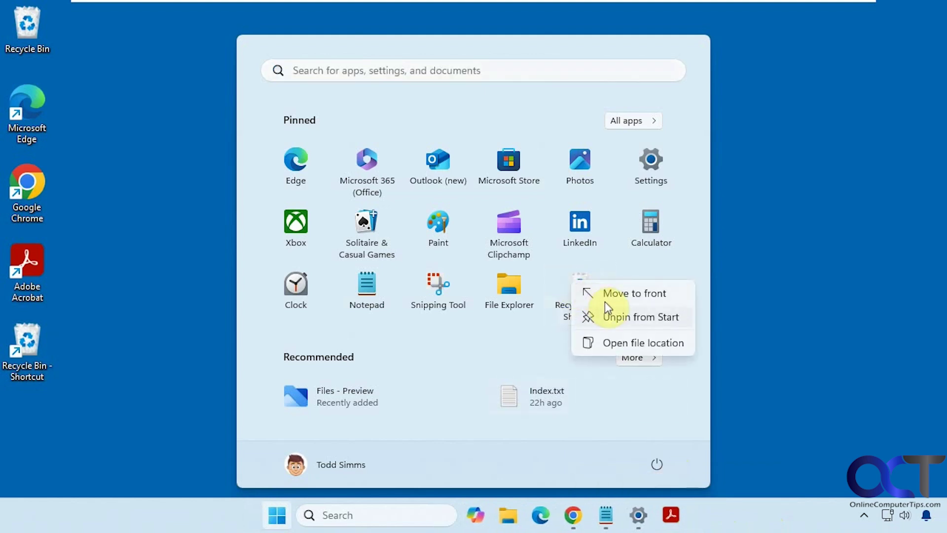
click(610, 316)
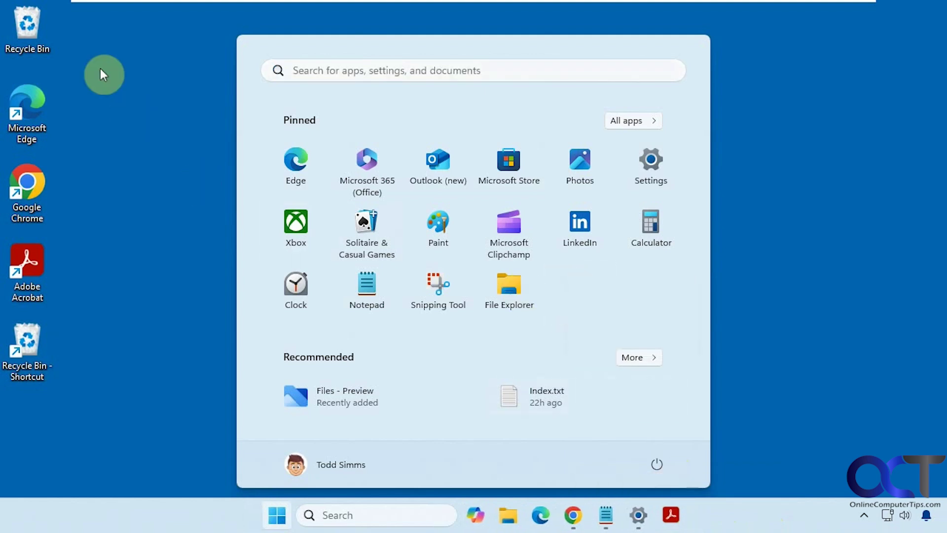
right_click(29, 43)
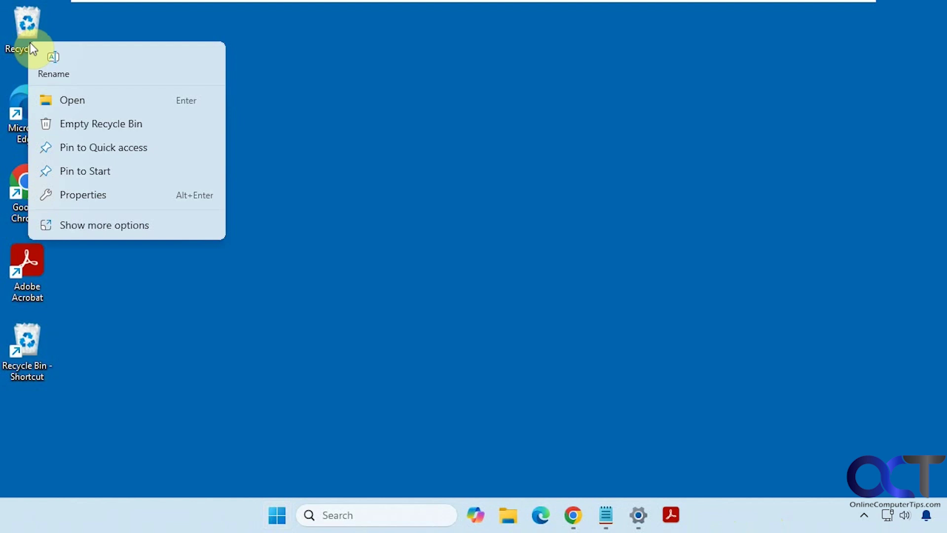
click(96, 171)
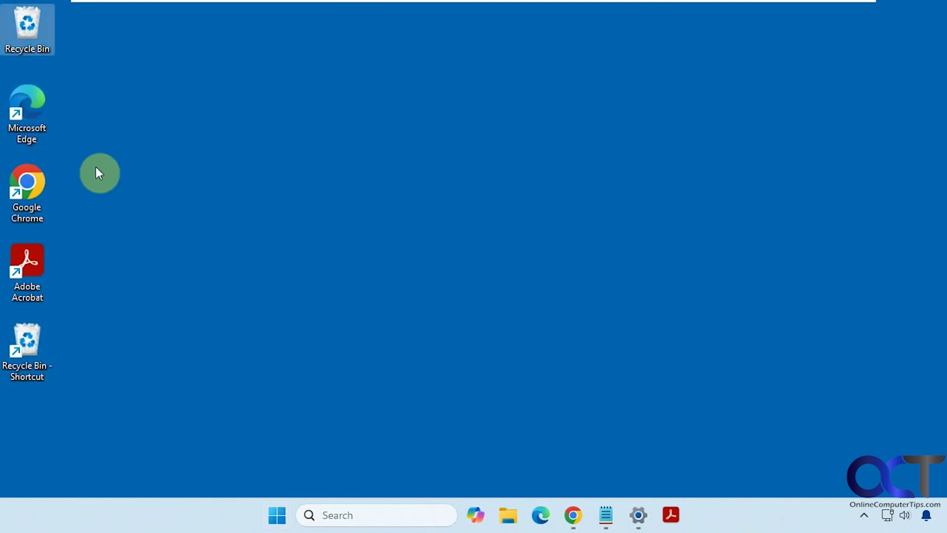
click(277, 513)
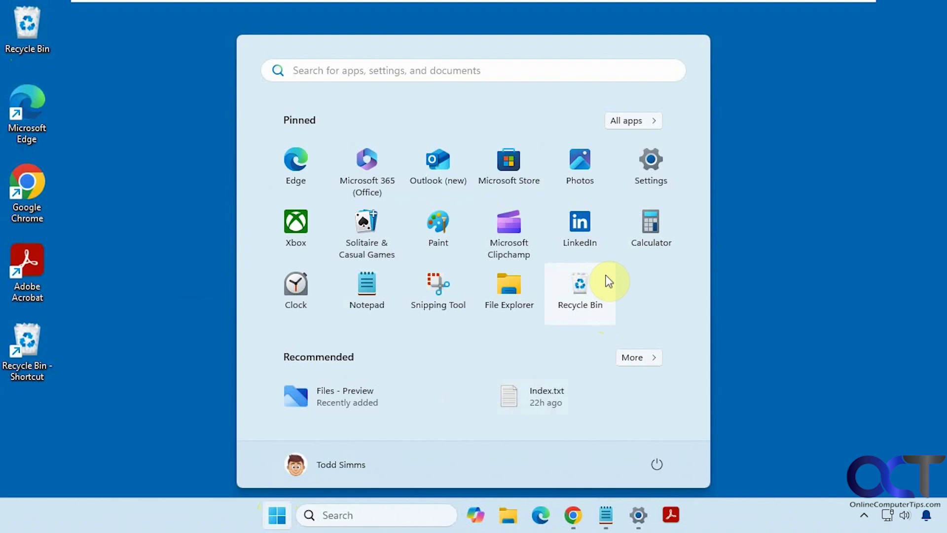
mouse_move(607, 285)
mouse_down()
mouse_move(700, 528)
mouse_move(564, 305)
mouse_up()
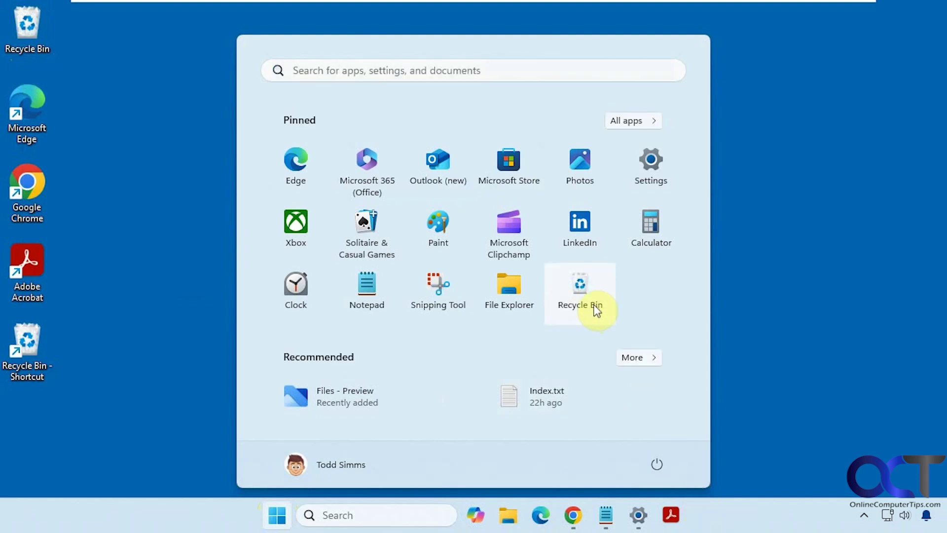
right_click(585, 304)
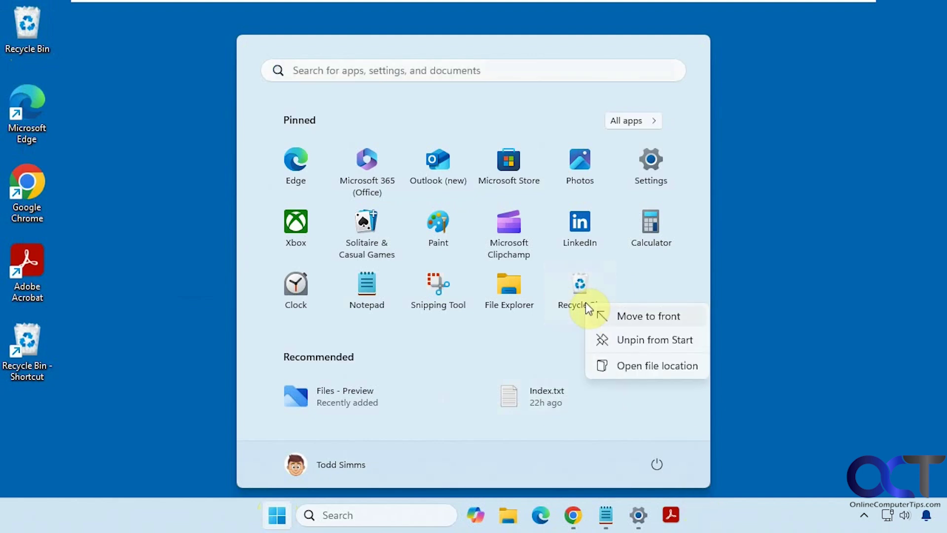
click(626, 341)
click(176, 280)
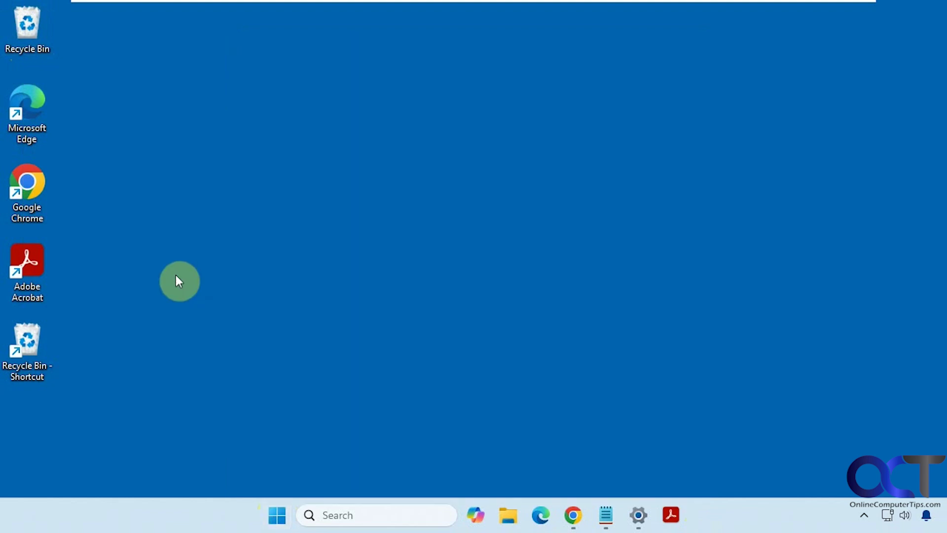
- Delete the old Recycle Bin shortcut and create a new one on the desktop
key(Delete)
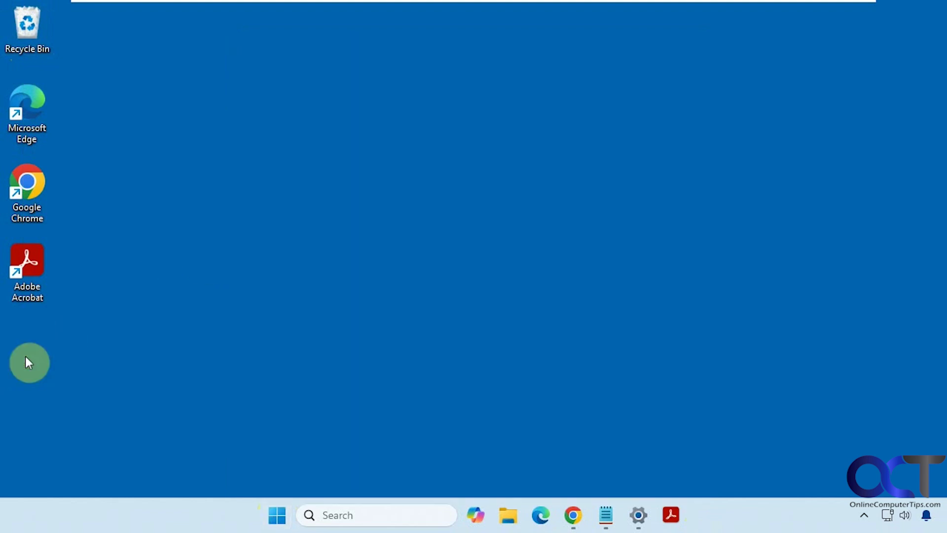
right_click(33, 33)
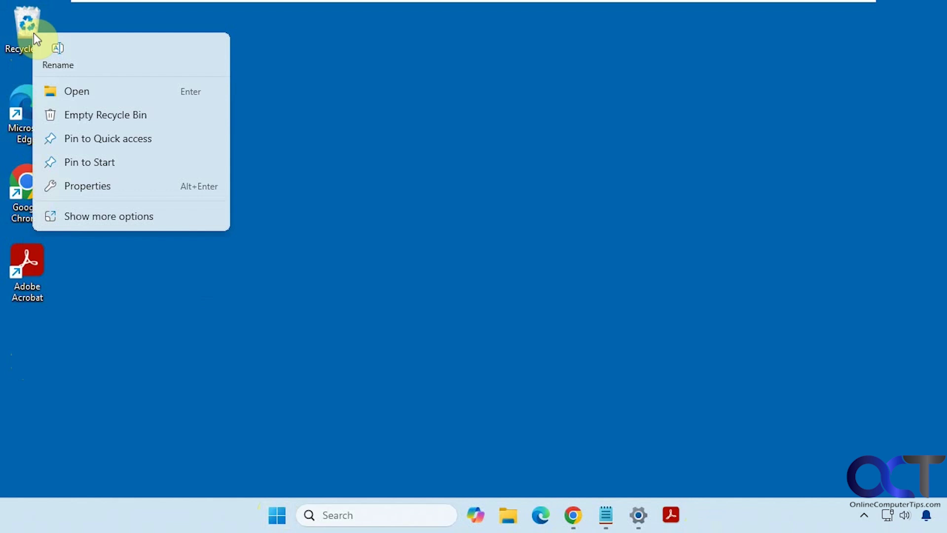
click(92, 215)
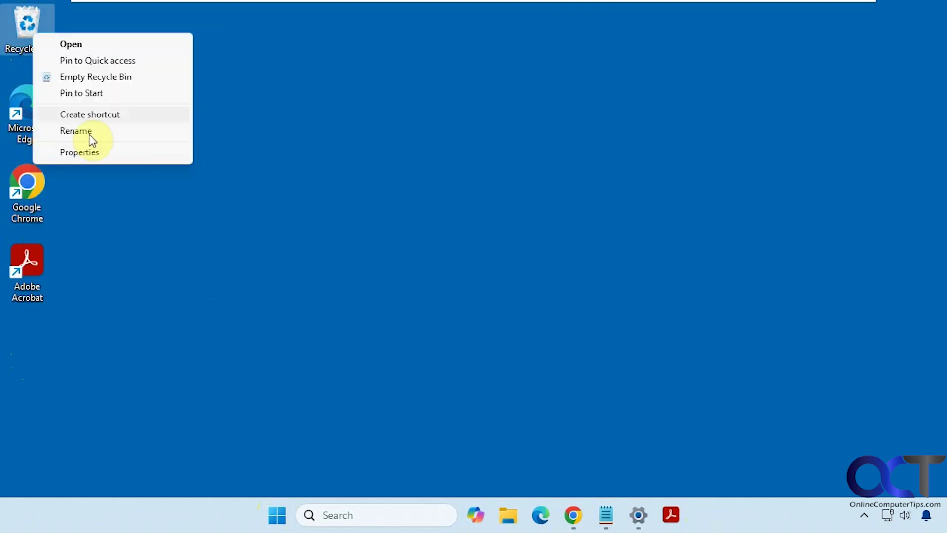
click(97, 114)
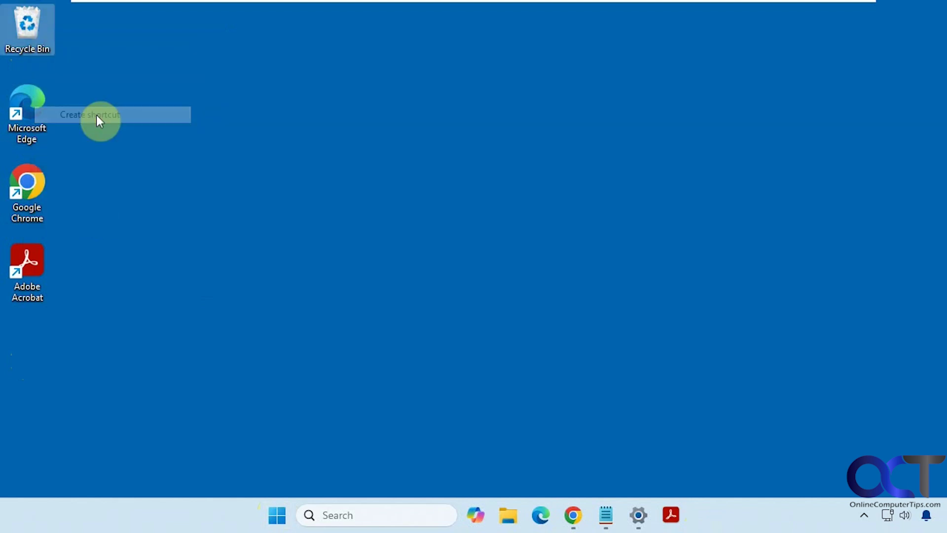
- Pin the new Recycle Bin shortcut to Start and open the Start menu
right_click(25, 343)
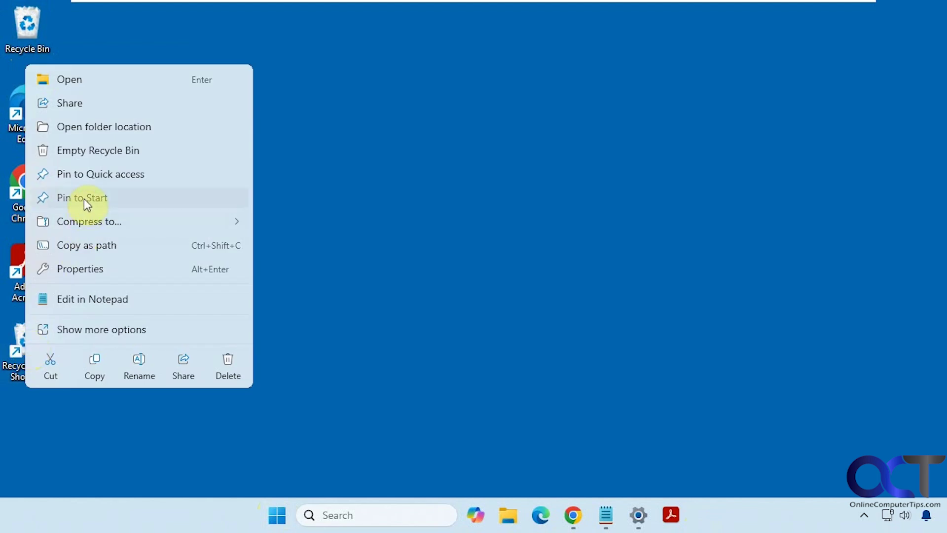
click(84, 199)
click(277, 515)
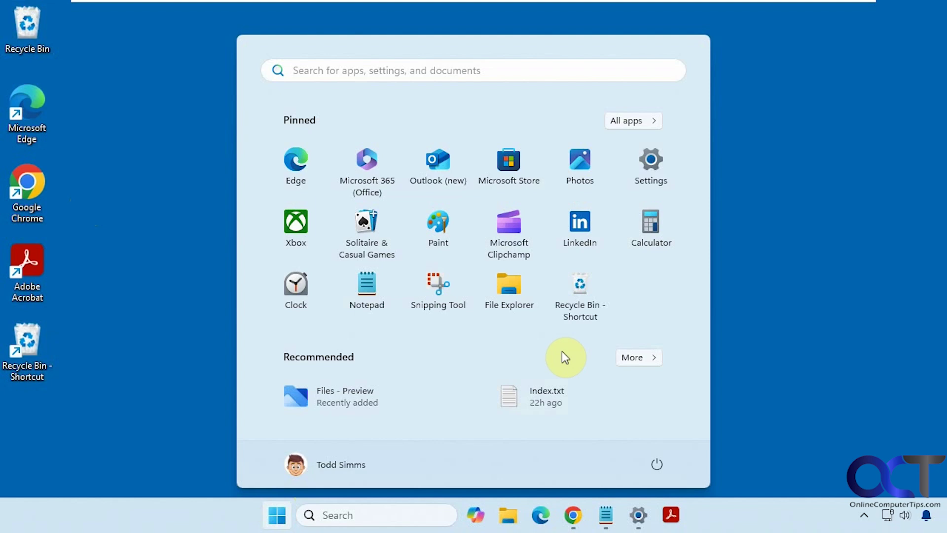
- Drag the 'Recycle Bin - Shortcut' tile from Start onto the taskbar, then close Start
drag(581, 294, 704, 527)
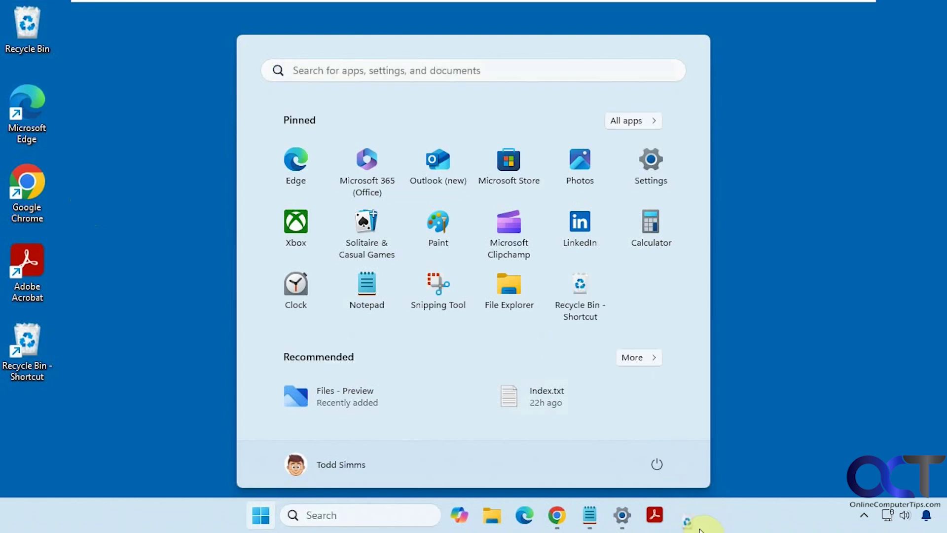
click(761, 480)
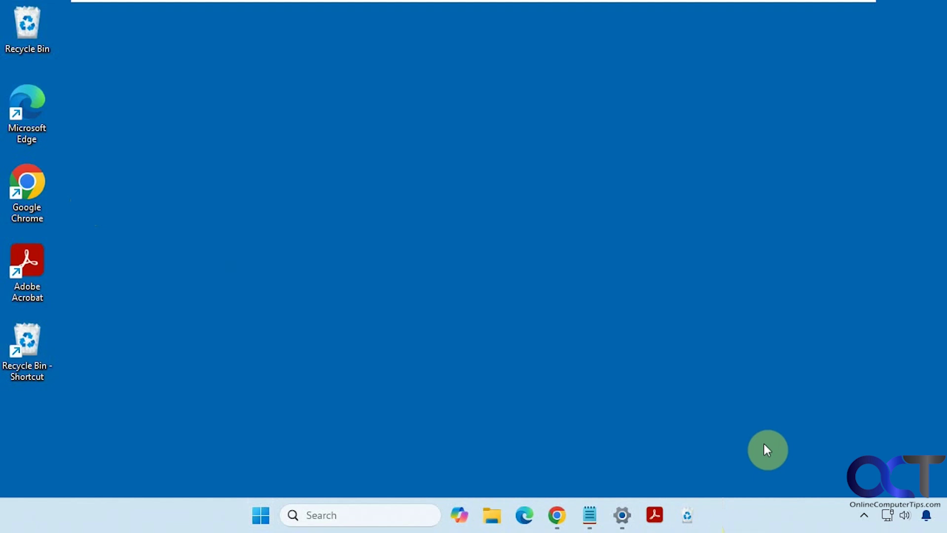